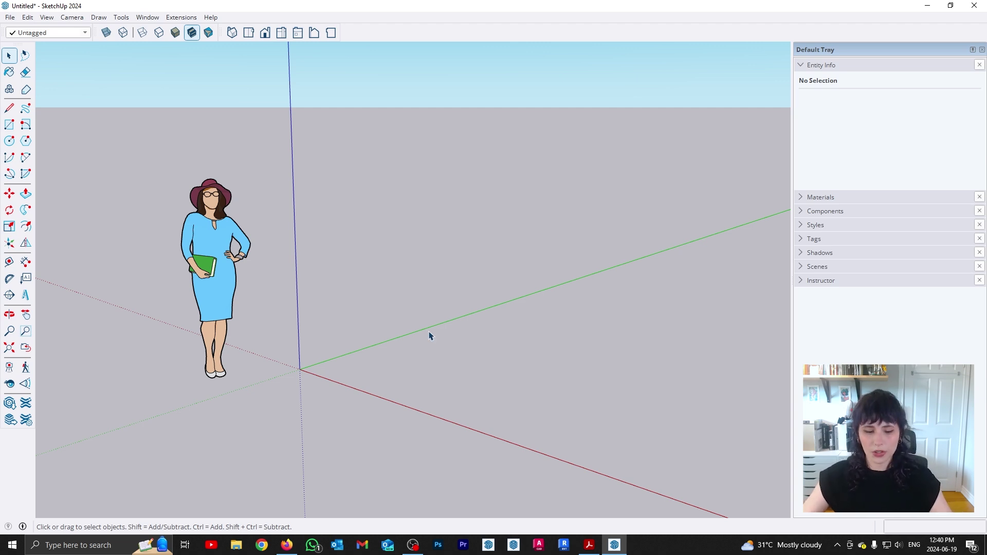
- Switch to the top view and delete the default scale figure near the origin
key("F2")
middle_click_drag(553, 263, 466, 333, "shift")
left_click_drag(395, 381, 293, 319)
key("Delete")
- Draw a rectangle of about 6' by 6' on the ground plane, slightly offset from the origin
middle_click_drag(563, 214, 411, 375, "shift")
key("r")
left_click(256, 411)
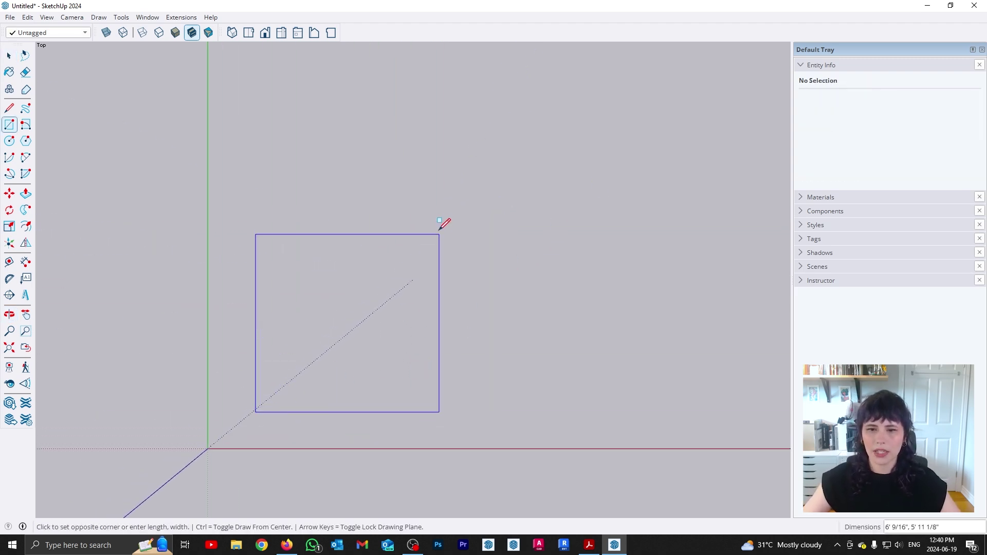
left_click(436, 232)
key("space")
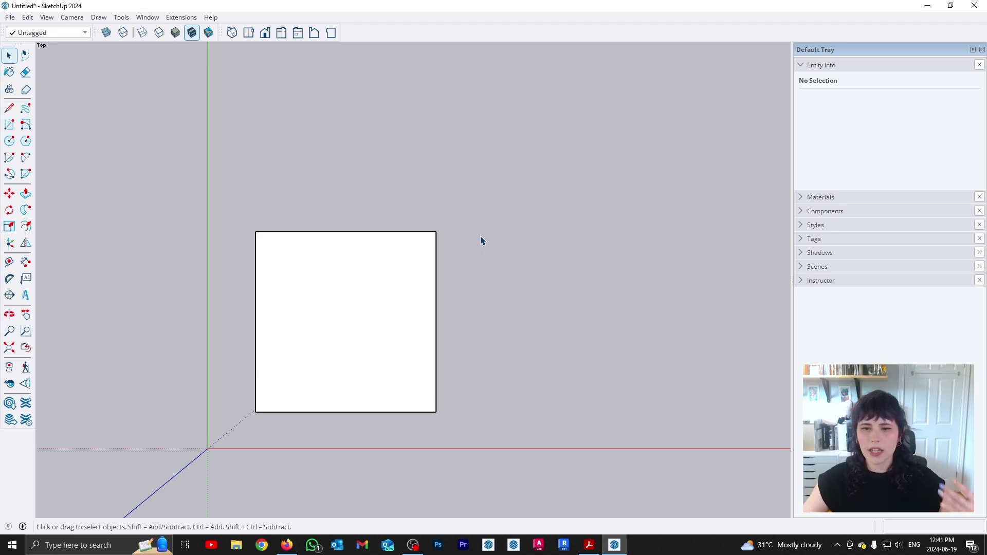
- Move the rectangle's right edge about 7" outward along the red axis to widen the face
left_click(436, 258)
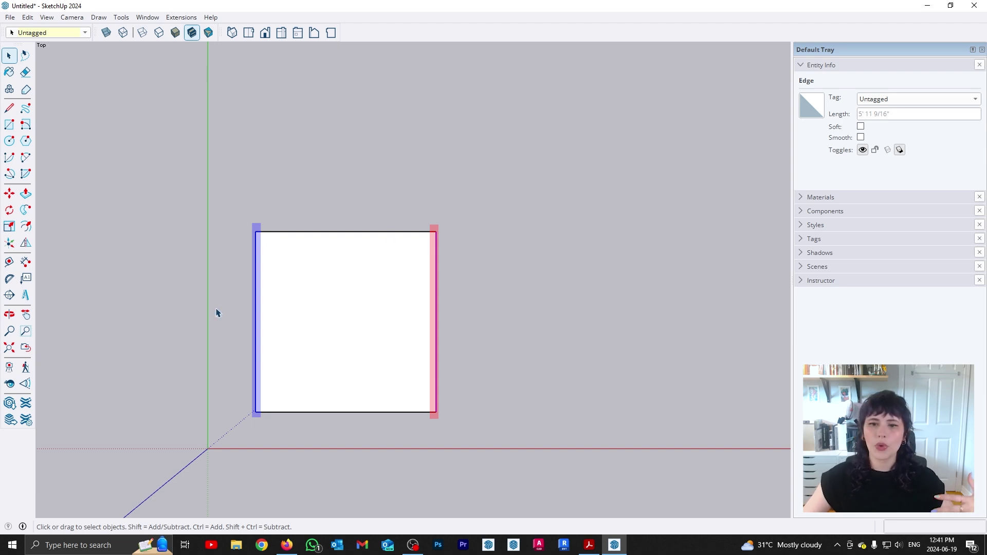
left_click(561, 395)
left_click(256, 235)
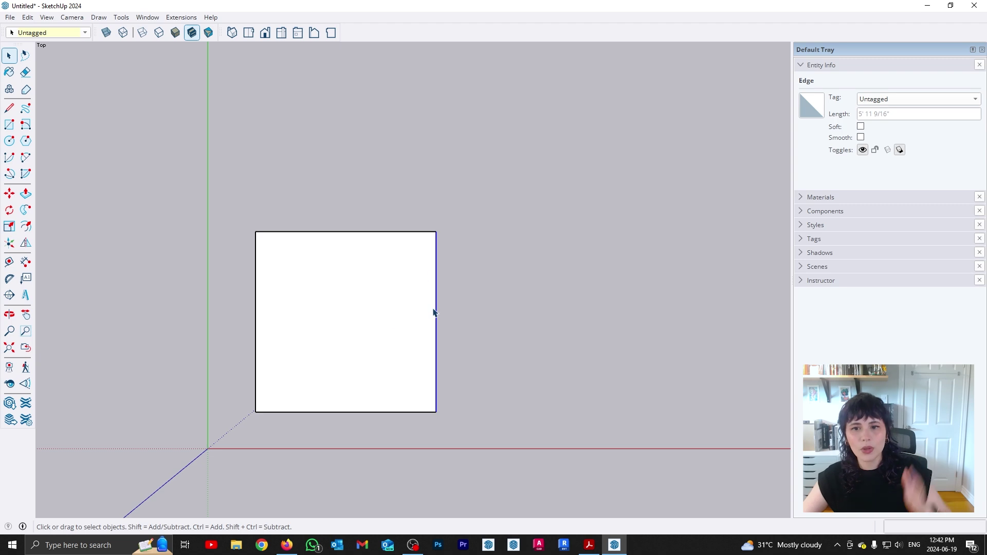
left_click(436, 351)
left_click(436, 354)
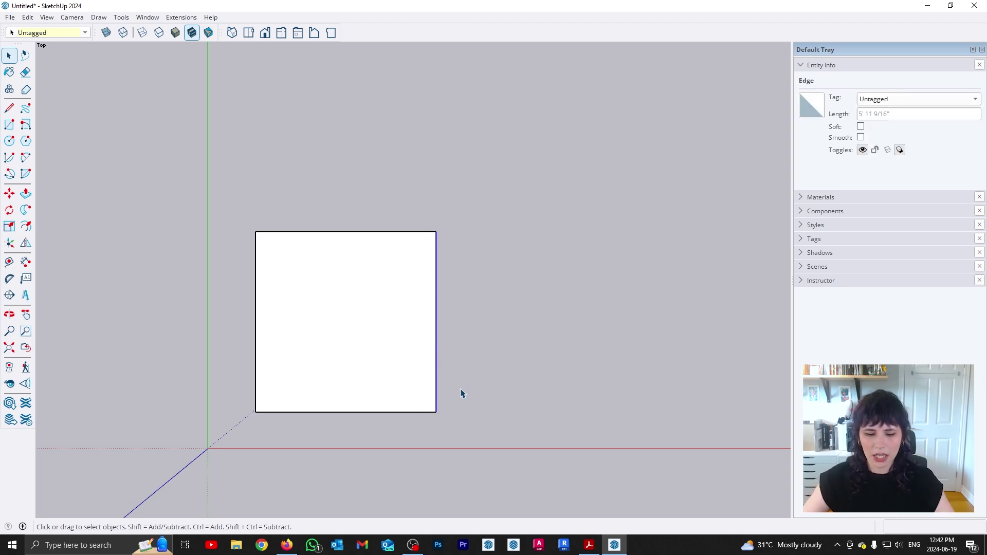
key("m")
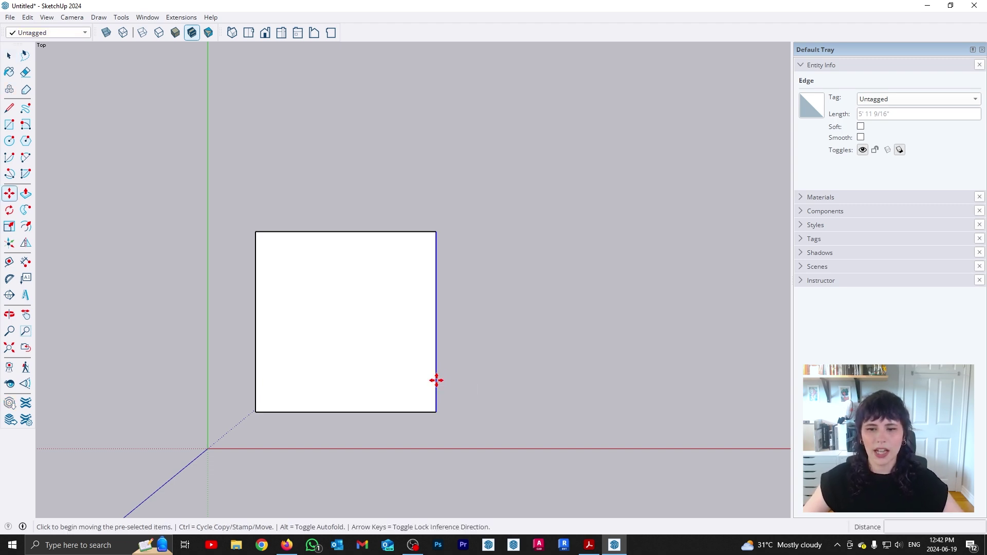
left_click(436, 380)
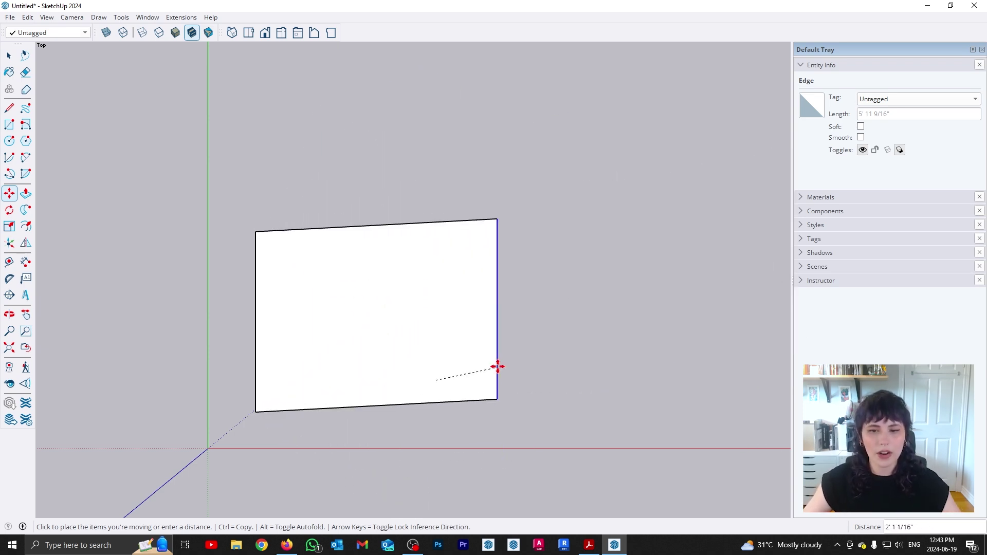
left_click(453, 379)
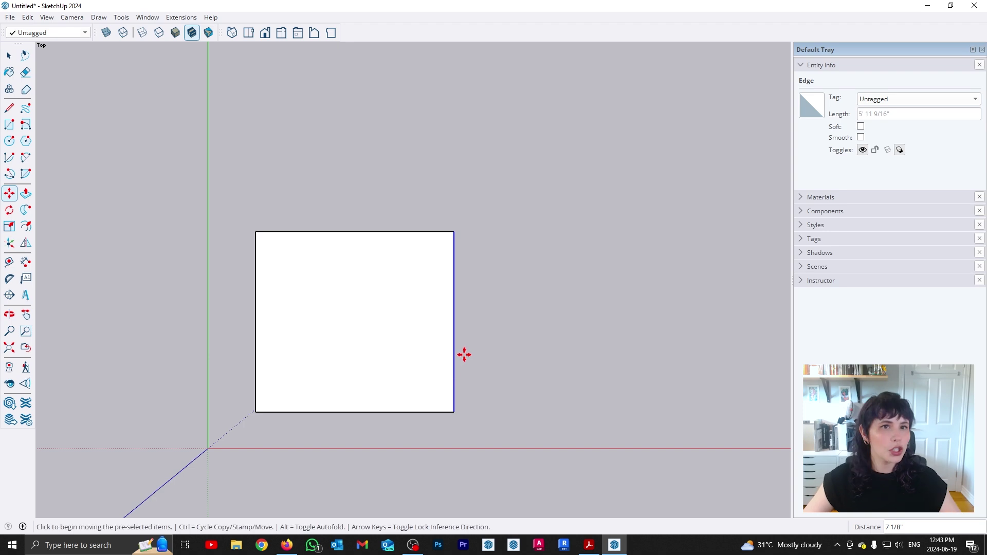
- Try rotating the rectangle's right edge about its midpoint to twist the face, and undo the rotation
key("q")
left_click(455, 322)
left_click(454, 427)
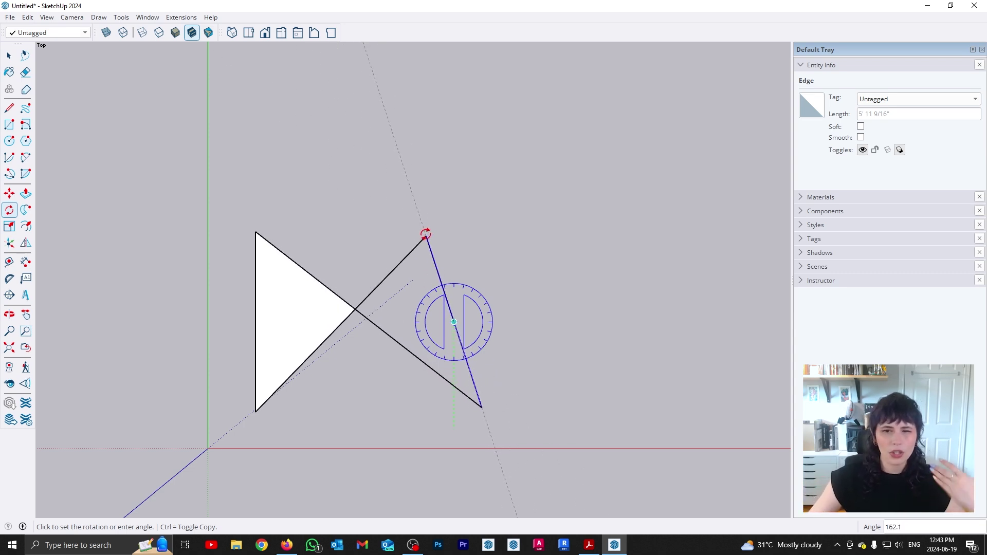
left_click(419, 239)
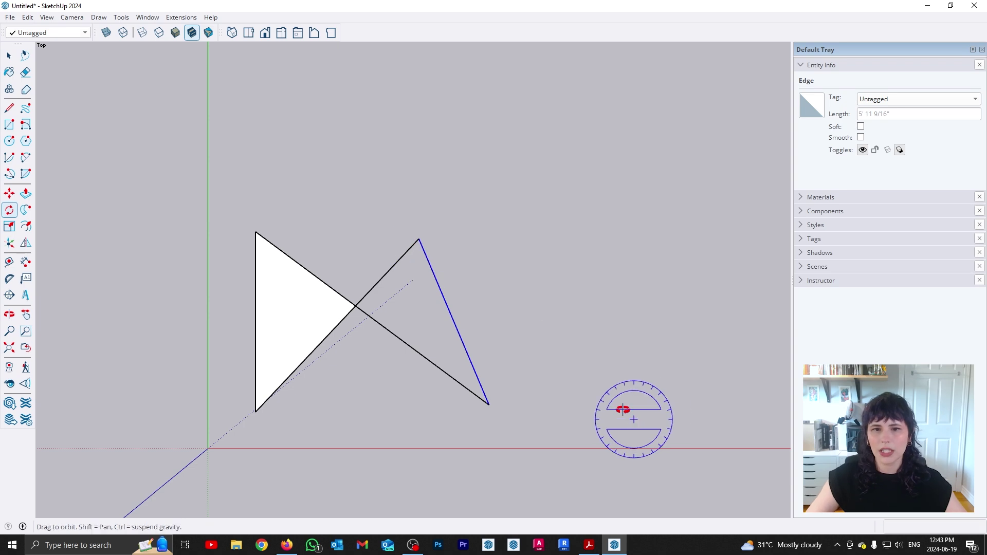
middle_click_drag(634, 419, 370, 262)
key("space")
left_click_drag(403, 291, 340, 355)
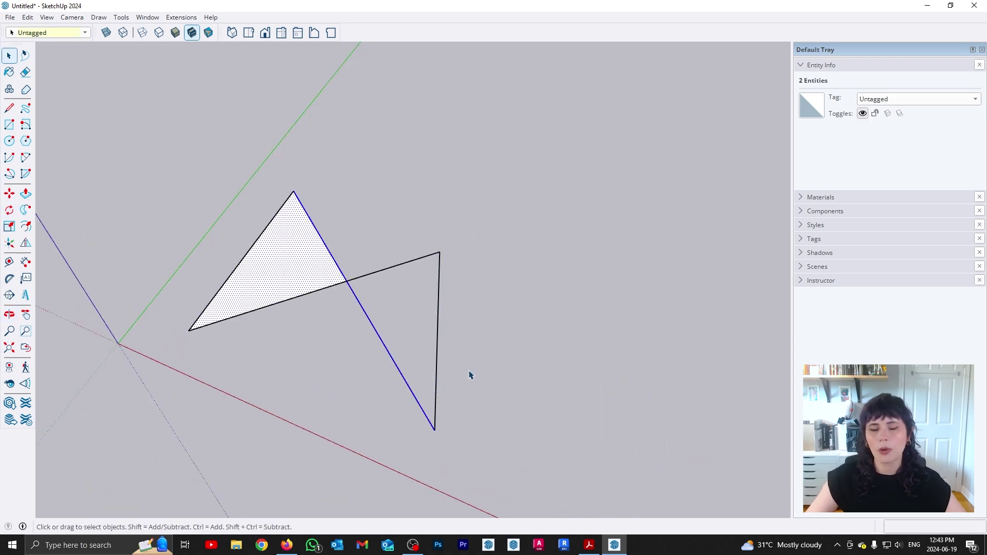
key("ctrl+z")
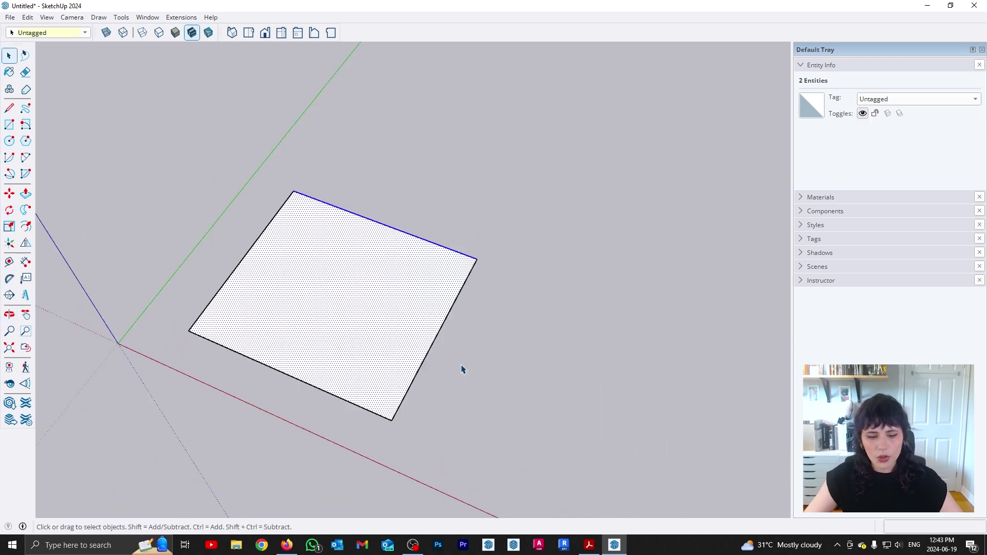
- Return to the top view and try moving the rectangle's upper-right corner diagonally inward
key("F2")
left_click(591, 337)
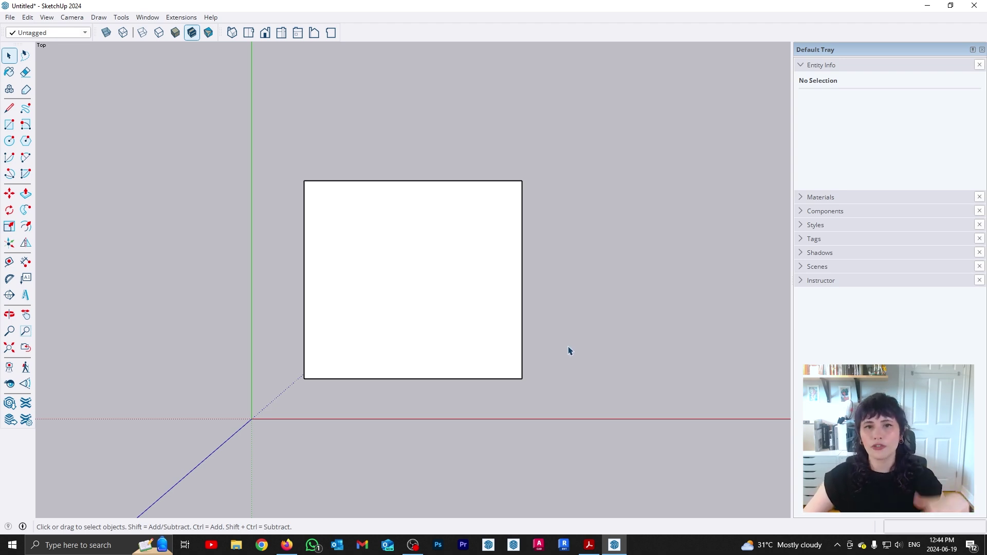
left_click_drag(494, 139, 613, 248)
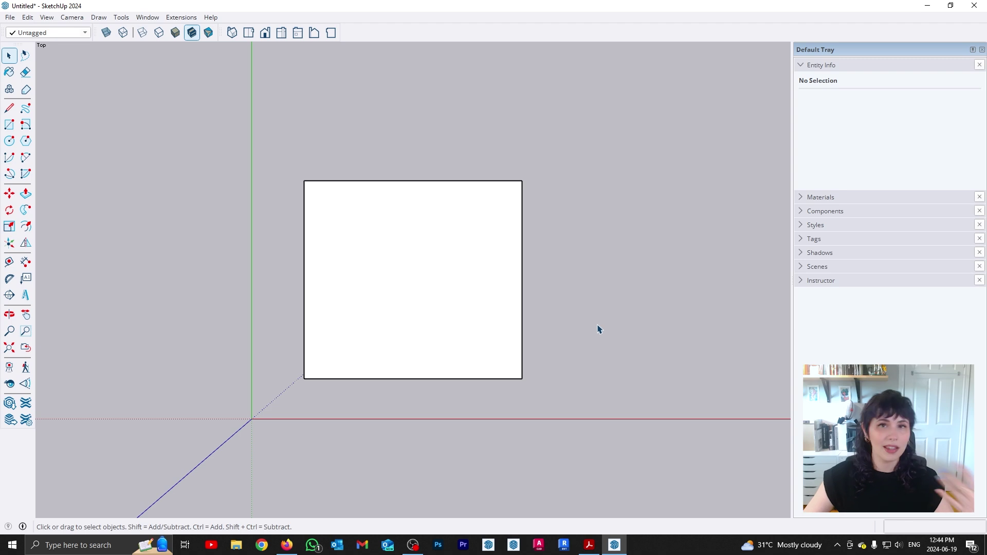
key("m")
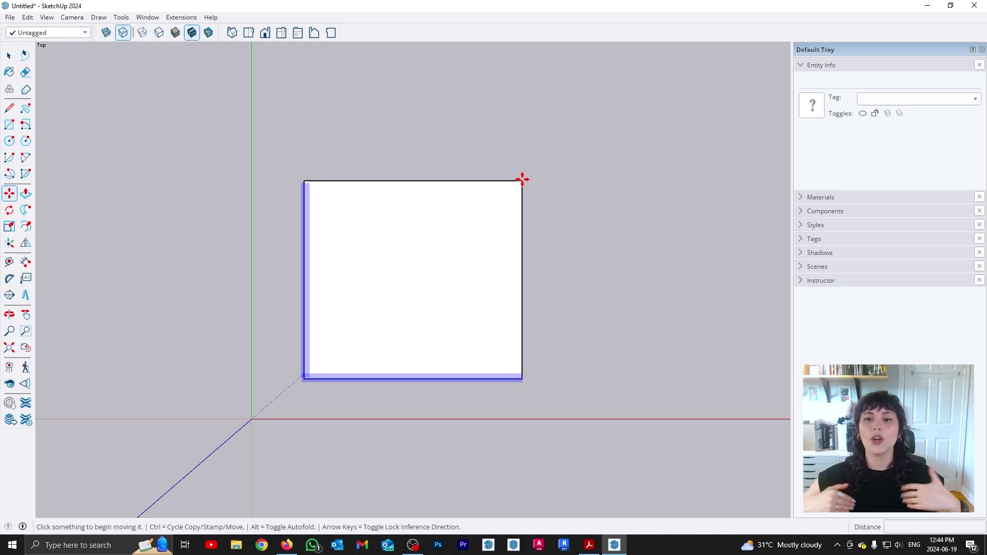
left_click(522, 179)
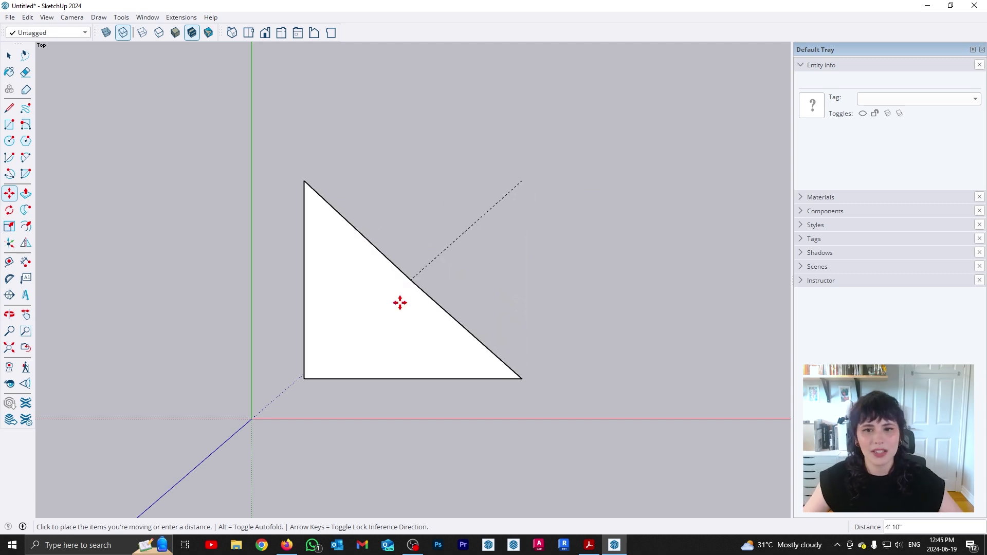
key("space")
- Push/Pull the rectangular face upward by about 5' to form a box
mouse_move(643, 423)
middle_mouse_down()
mouse_move(506, 339)
mouse_move(73, 160)
mouse_move(369, 386)
mouse_move(398, 392)
mouse_move(414, 332)
middle_mouse_up()
key("p")
left_click(441, 341)
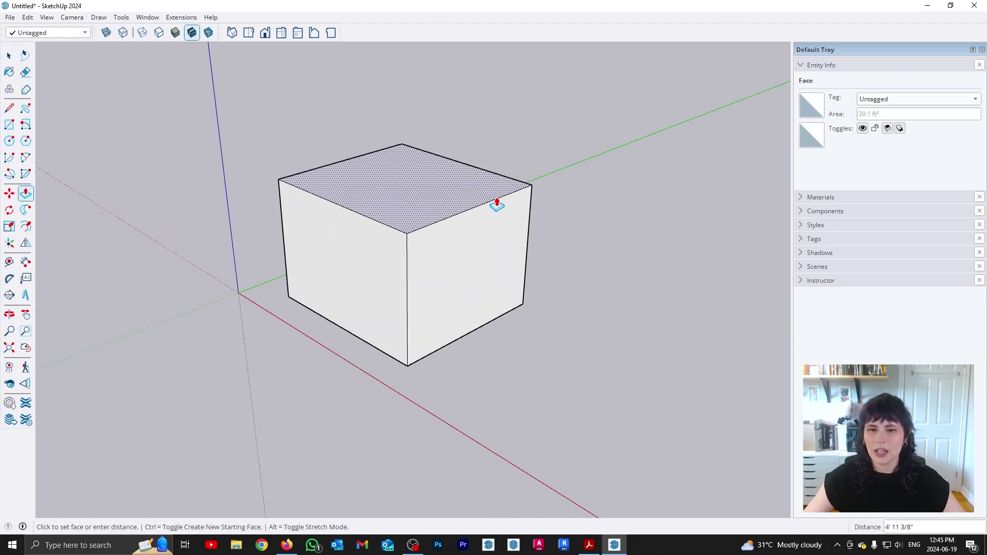
left_click(529, 205)
key("space")
- Select the box's right side face and try moving it about 1' outward along the red axis
middle_click_drag(563, 284, 459, 326)
left_click(452, 304)
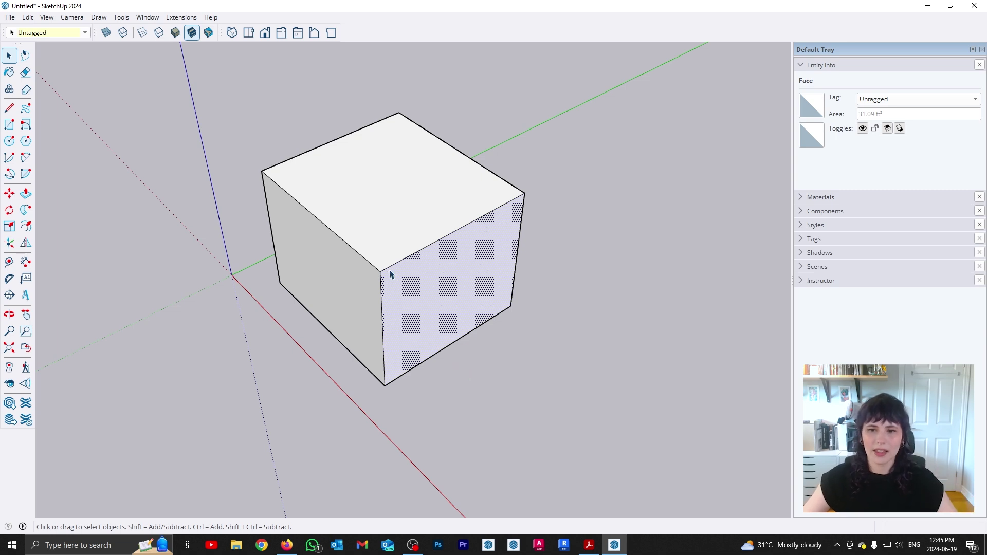
middle_click_drag(455, 369, 433, 289)
middle_click_drag(476, 350, 448, 334)
key("m")
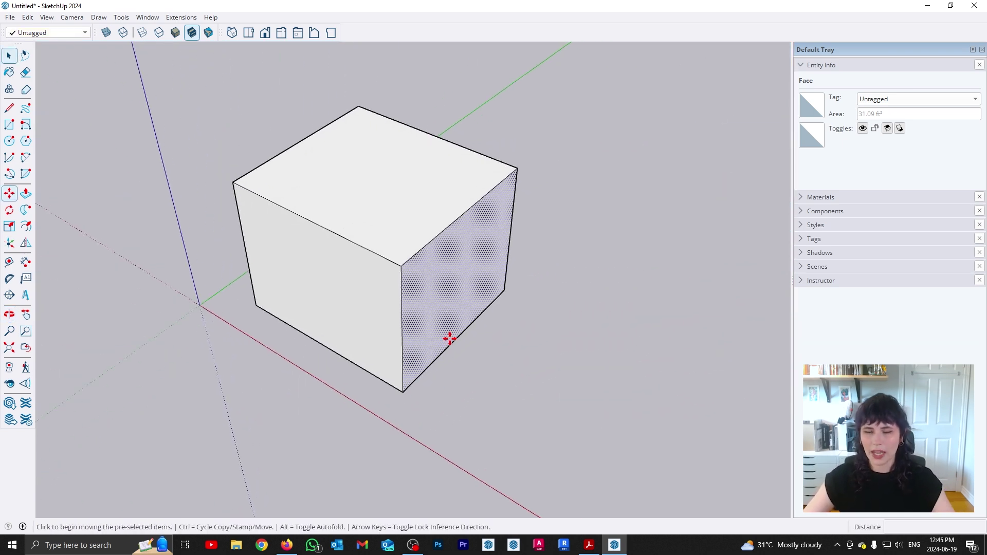
left_click(441, 325)
left_click(465, 336)
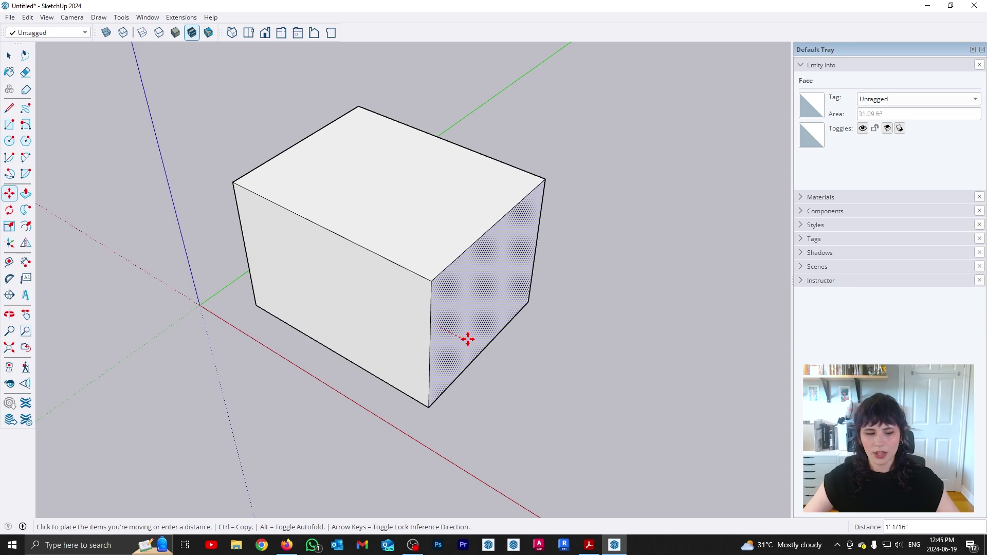
- Try rotating the right side face about its center to twist the box, inspect the folded faces, and undo the rotation
key("q")
left_click(455, 282)
left_click(520, 228)
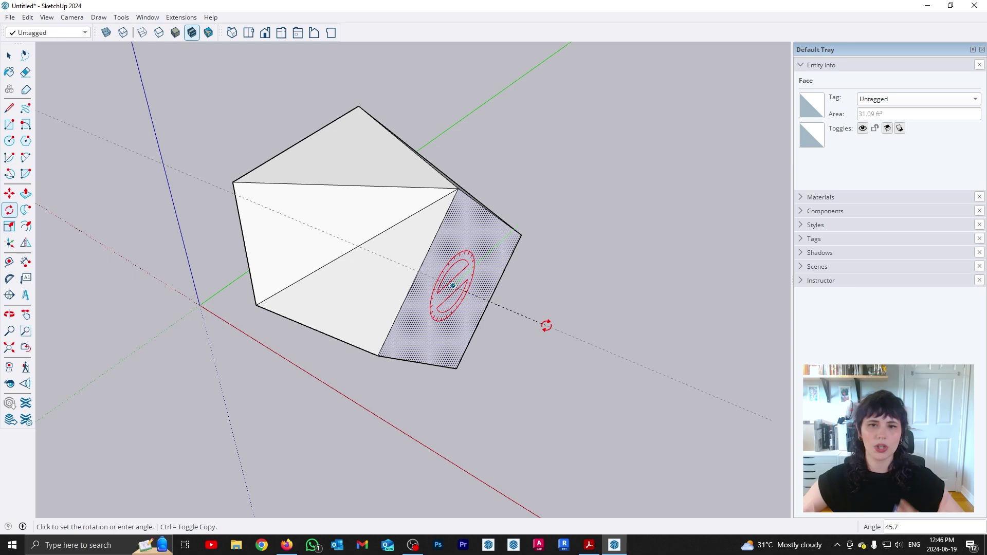
left_click(441, 409)
middle_click_drag(220, 177, 242, 338)
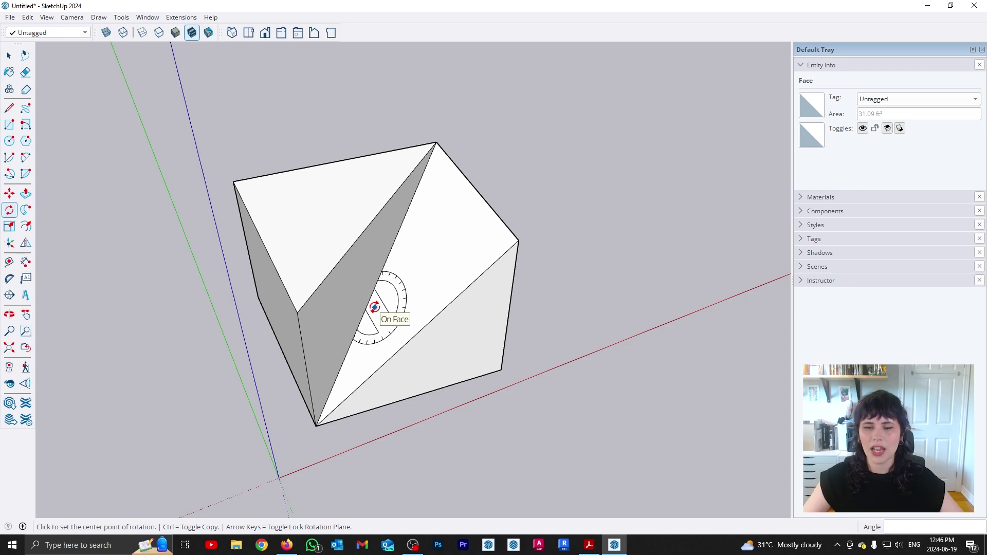
middle_click_drag(620, 377, 638, 356)
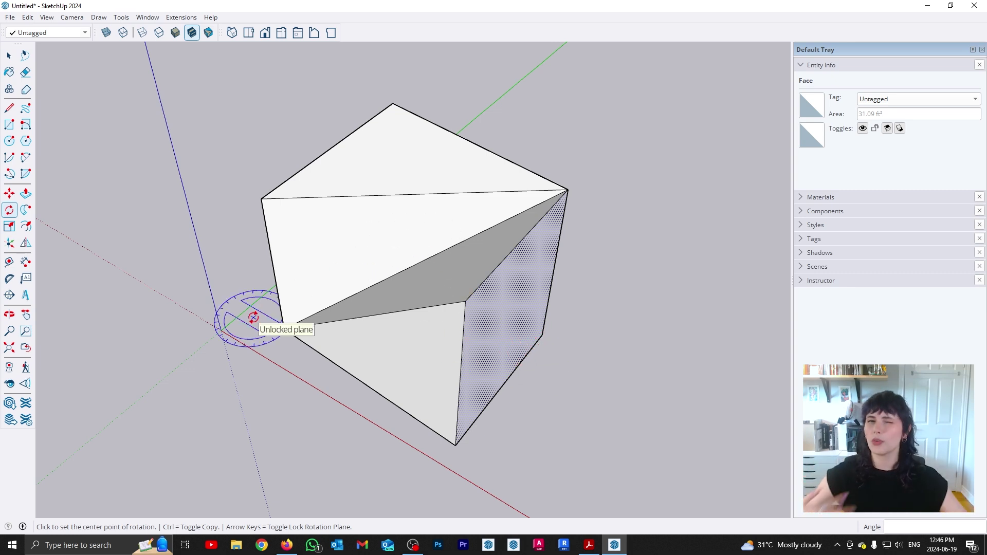
middle_click_drag(470, 346, 489, 395)
key("space")
key("ctrl+z")
- Add the adjacent front face to the selection and try moving both side faces together from their shared bottom corner
middle_click_drag(360, 381, 421, 396)
left_click(378, 379, "ctrl")
middle_click_drag(356, 407, 369, 371)
key("m")
left_click(411, 418)
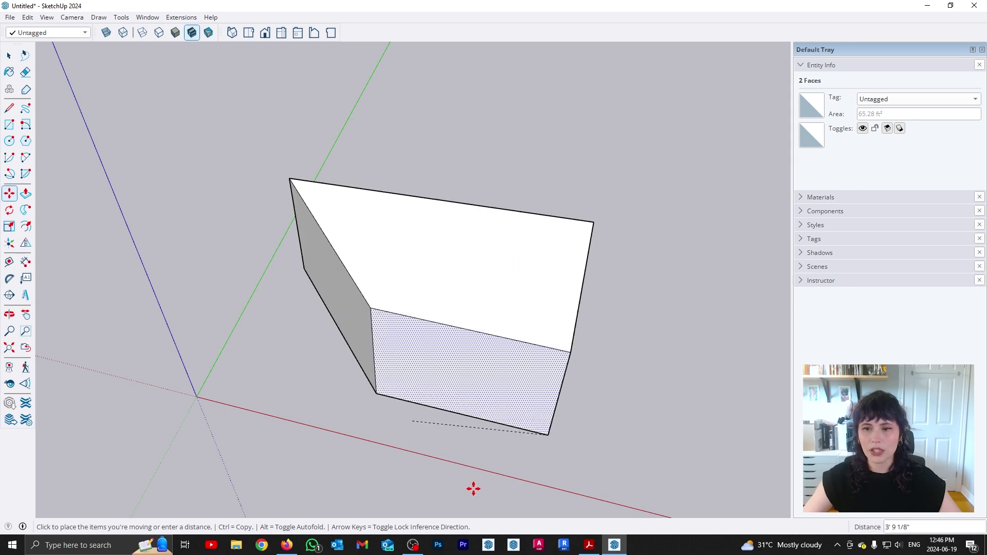
key("Escape")
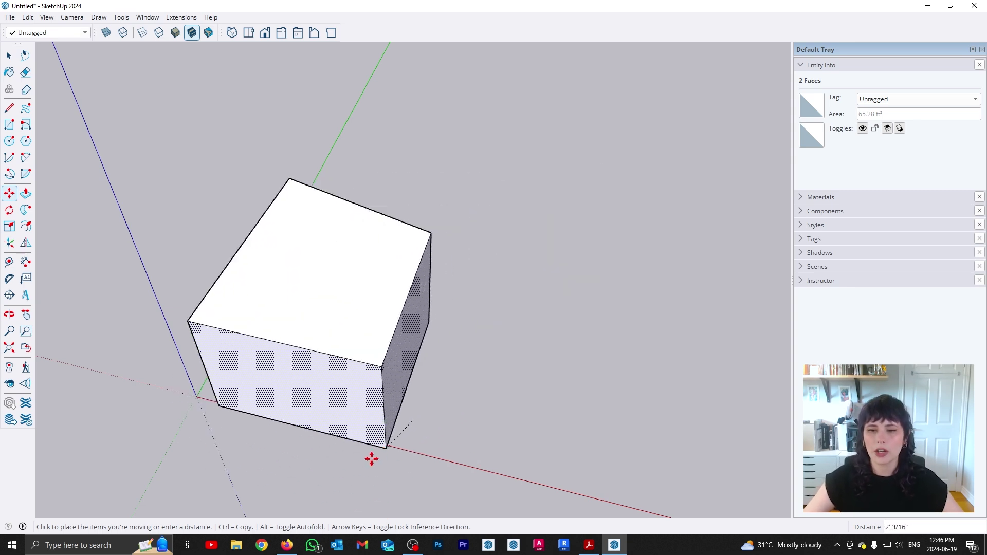
key("space")
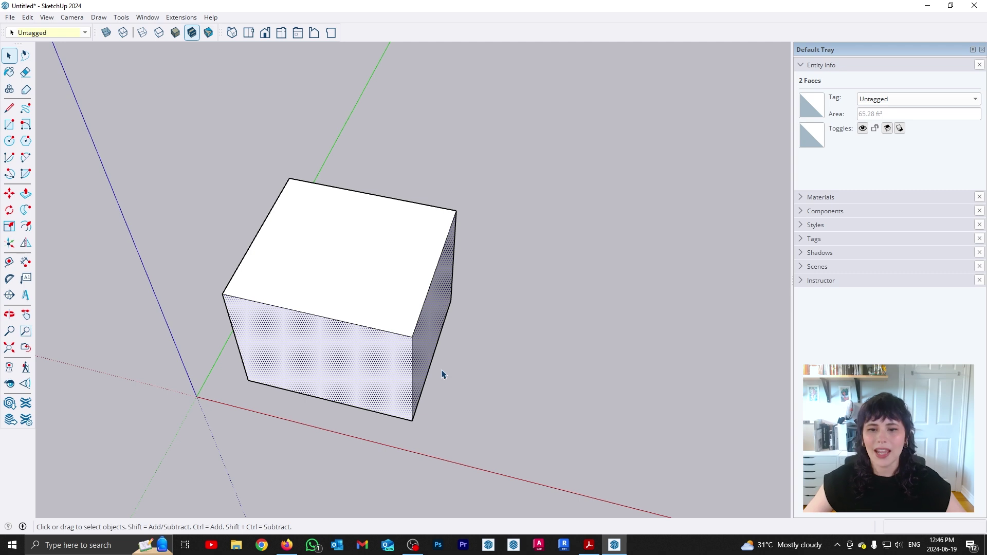
- Scale the box's right side face and its bounding edges uniformly about the face center by a factor of about 0.54
middle_click_drag(487, 352, 501, 318)
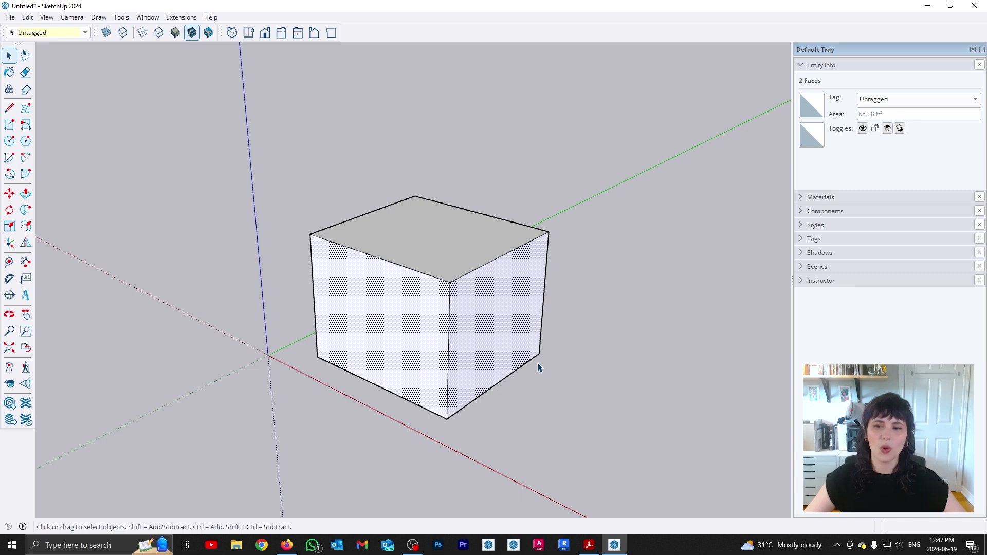
mouse_move(581, 355)
middle_mouse_down()
mouse_move(564, 334)
mouse_move(546, 357)
middle_mouse_up()
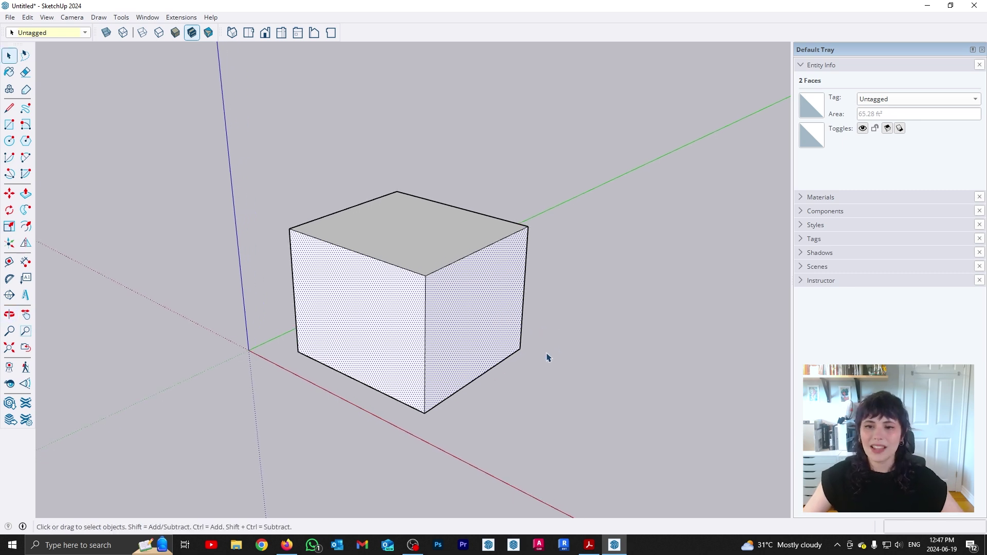
left_click(403, 328)
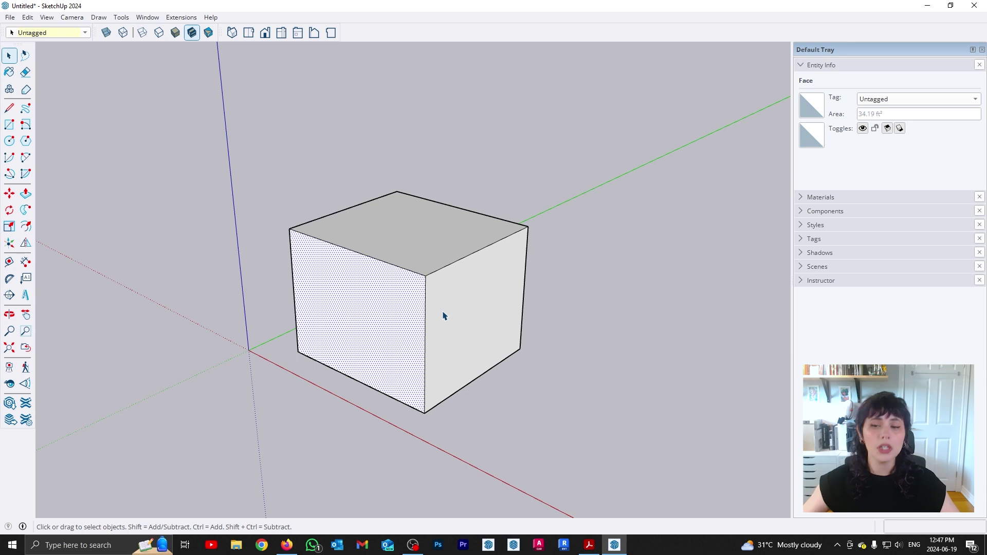
double_click(443, 313)
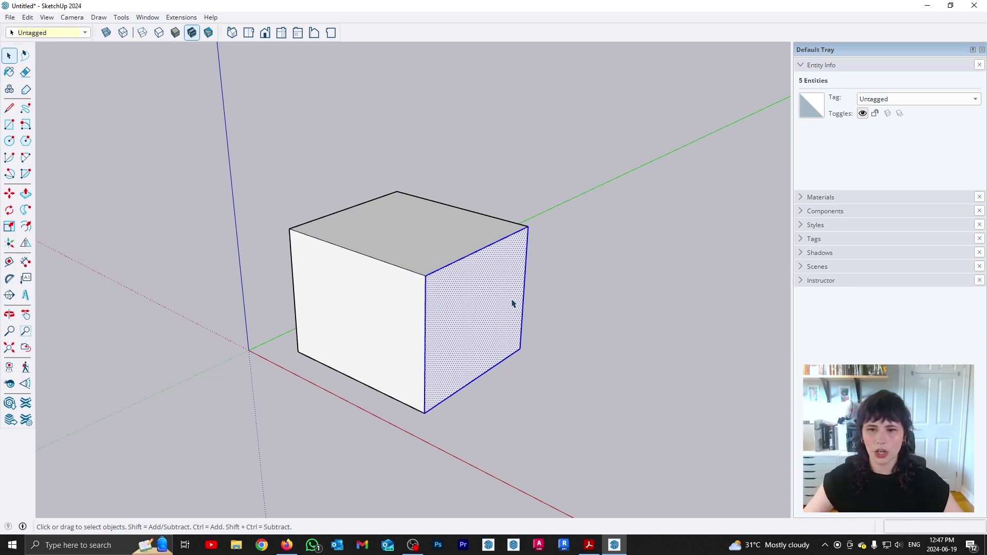
key("s")
left_click(520, 349)
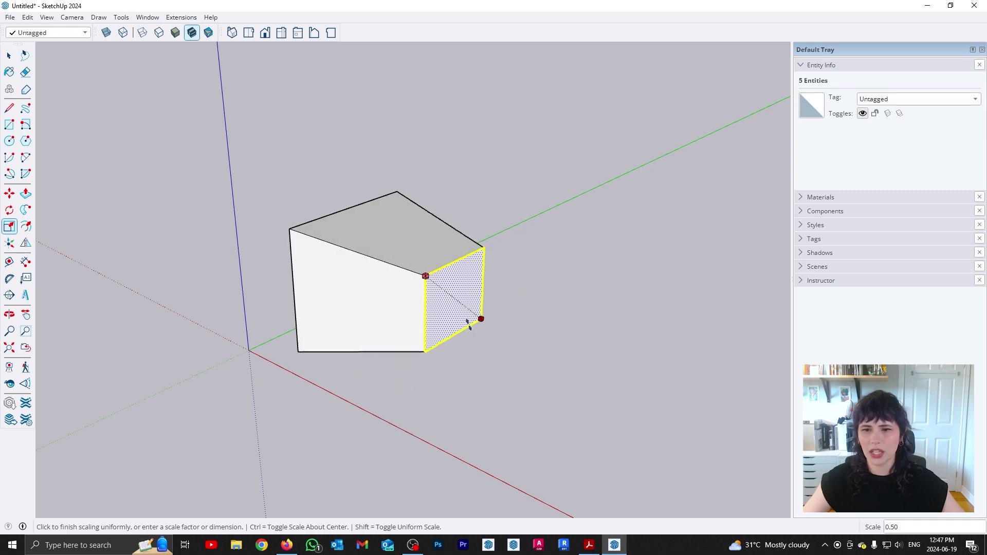
key("ctrl")
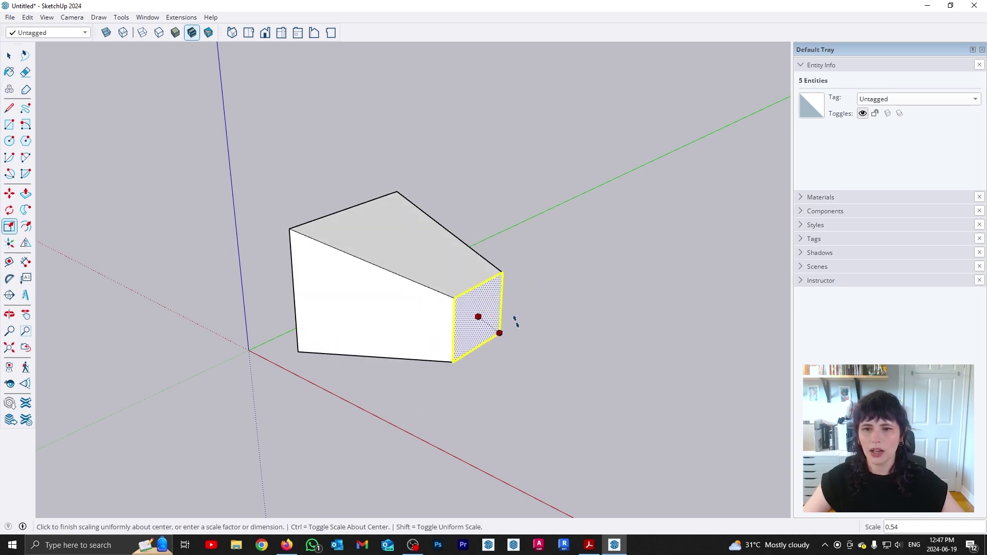
key("space")
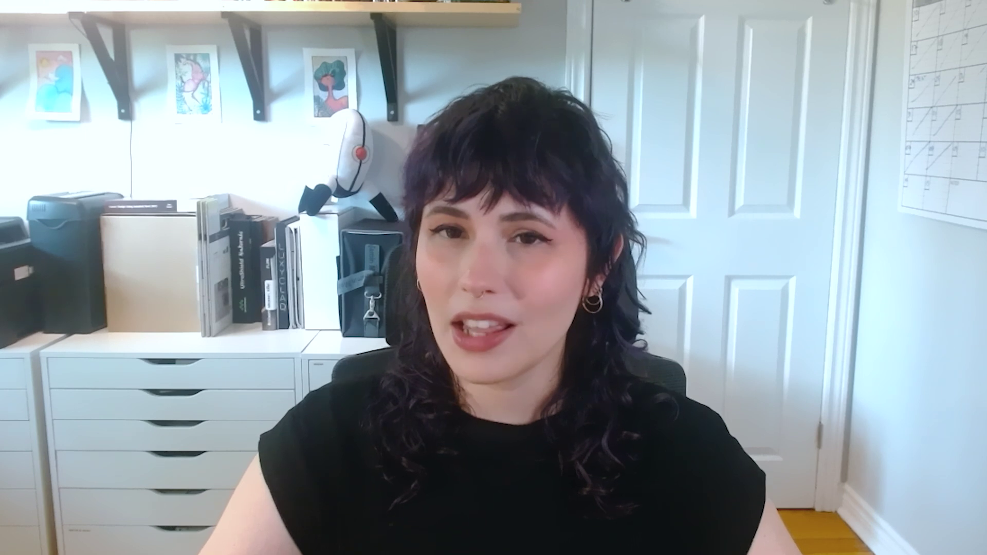